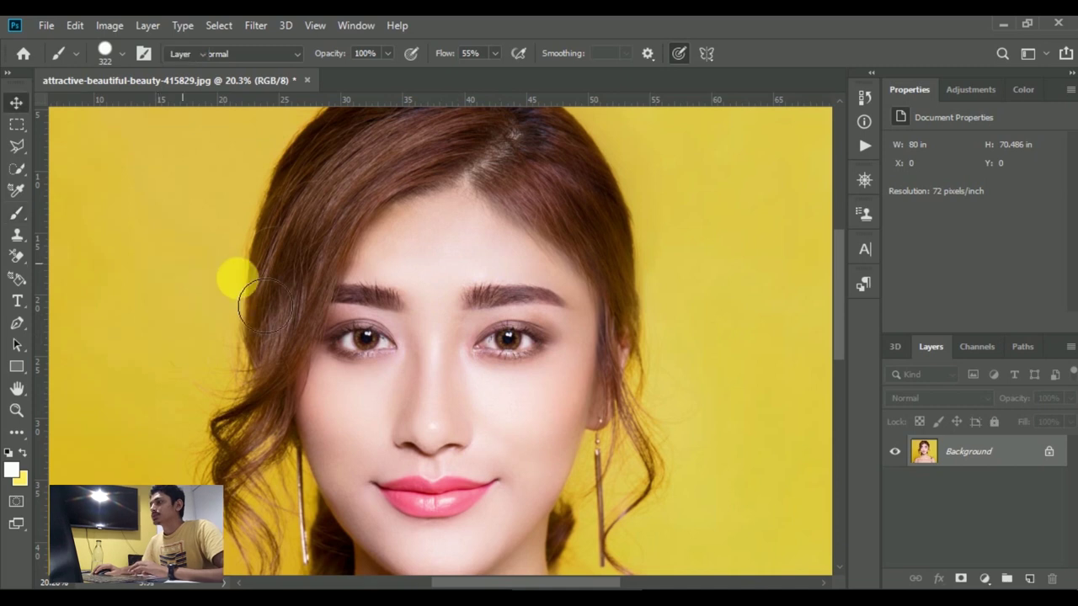
Add a Hue/Saturation adjustment layer with Hue -51 and Saturation +69, recolouring the portrait red
key("v")
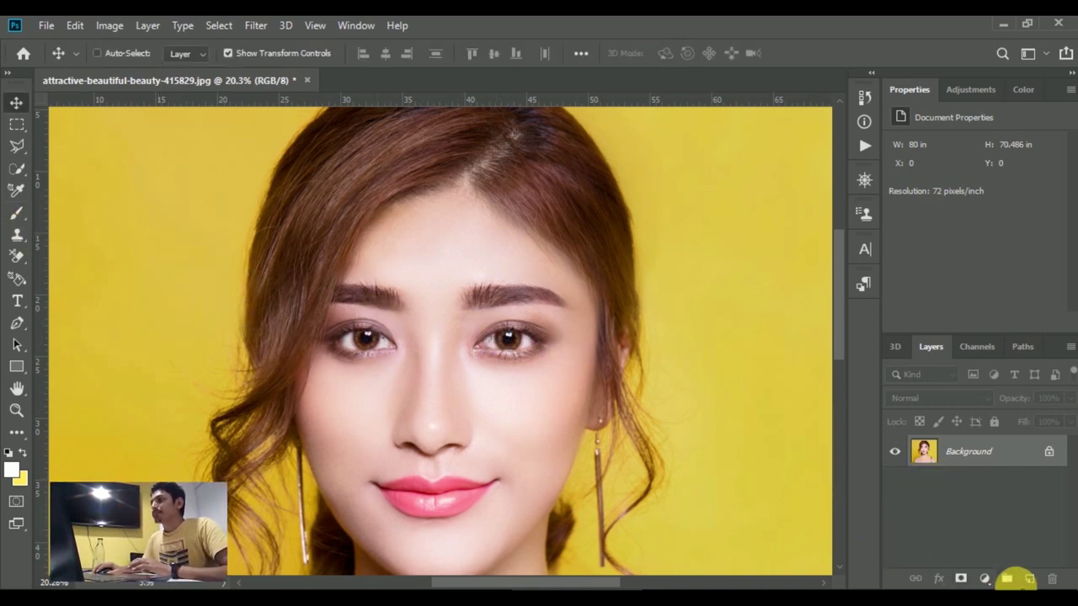
left_click(985, 579)
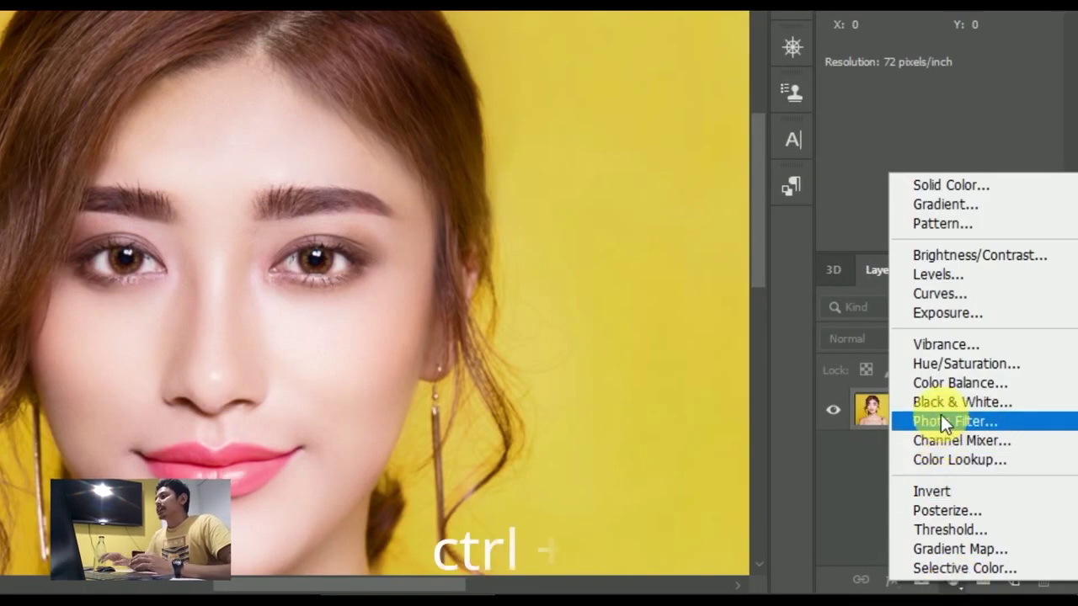
left_click(945, 364)
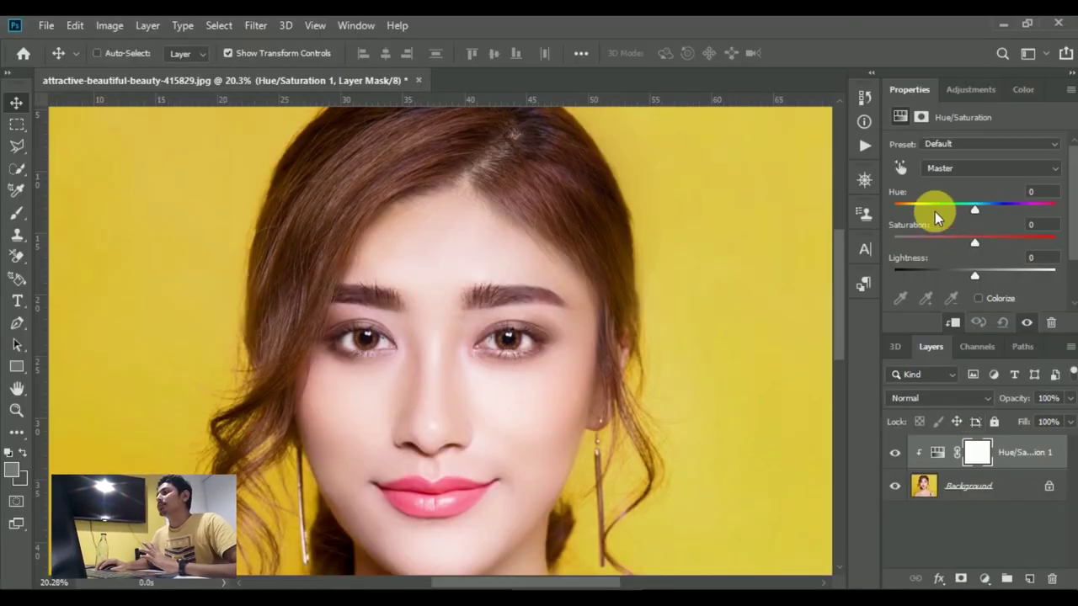
left_click_drag(975, 211, 937, 210)
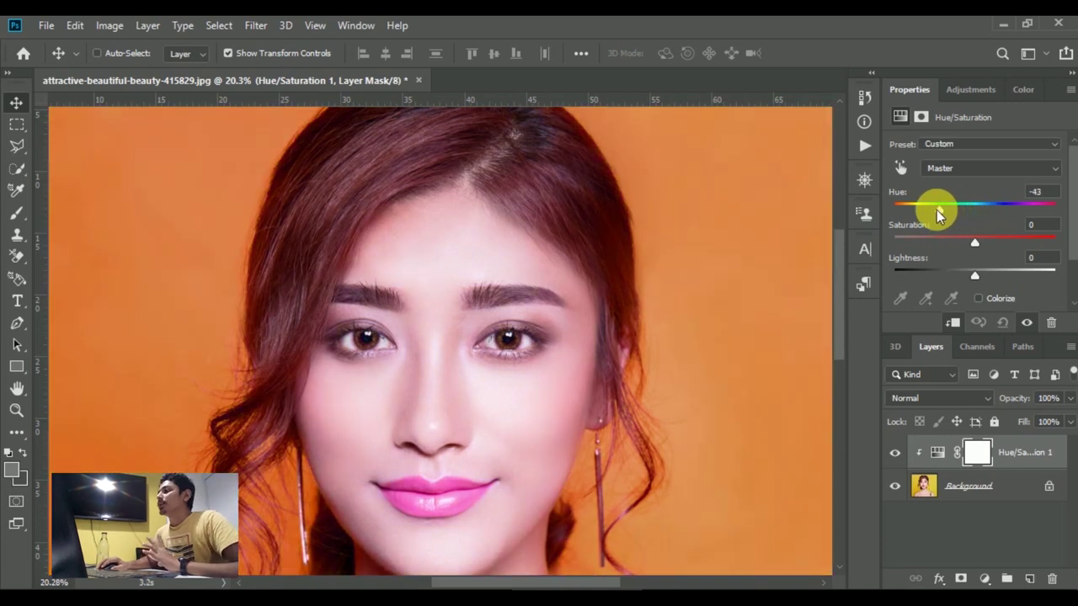
left_click_drag(976, 243, 1030, 242)
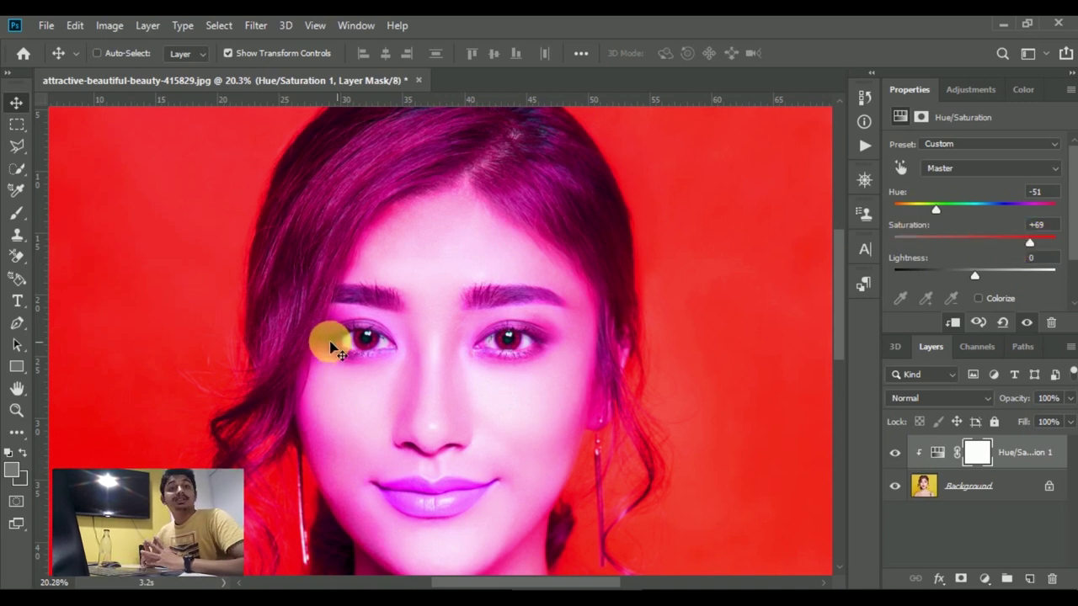
scroll(334, 345, "up", 2)
scroll(333, 343, "down", 2)
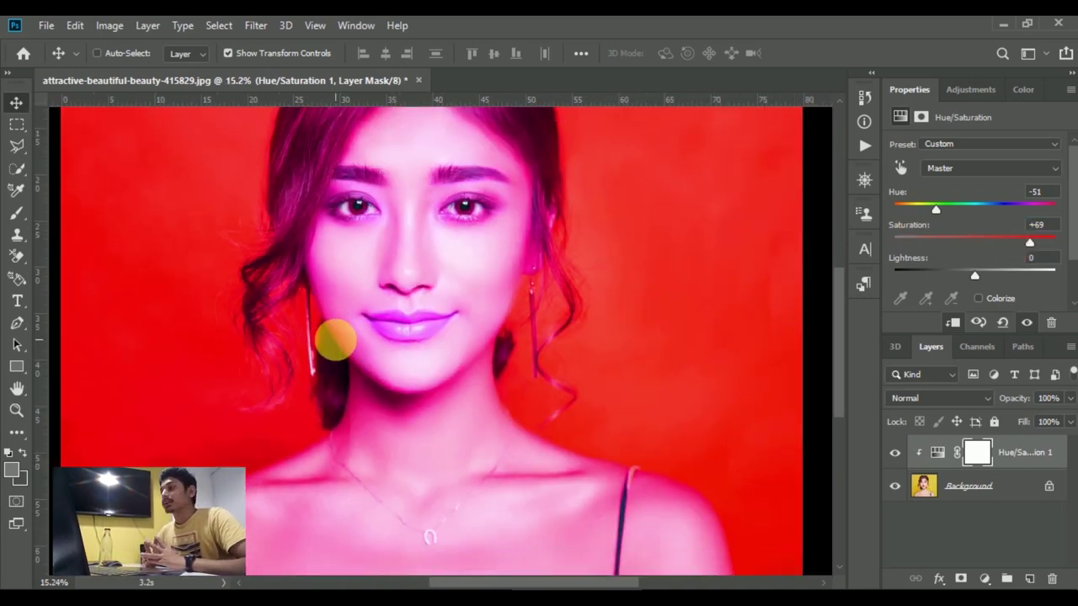
scroll(353, 346, "down", 2)
scroll(389, 346, "up", 1)
scroll(389, 347, "down", 2)
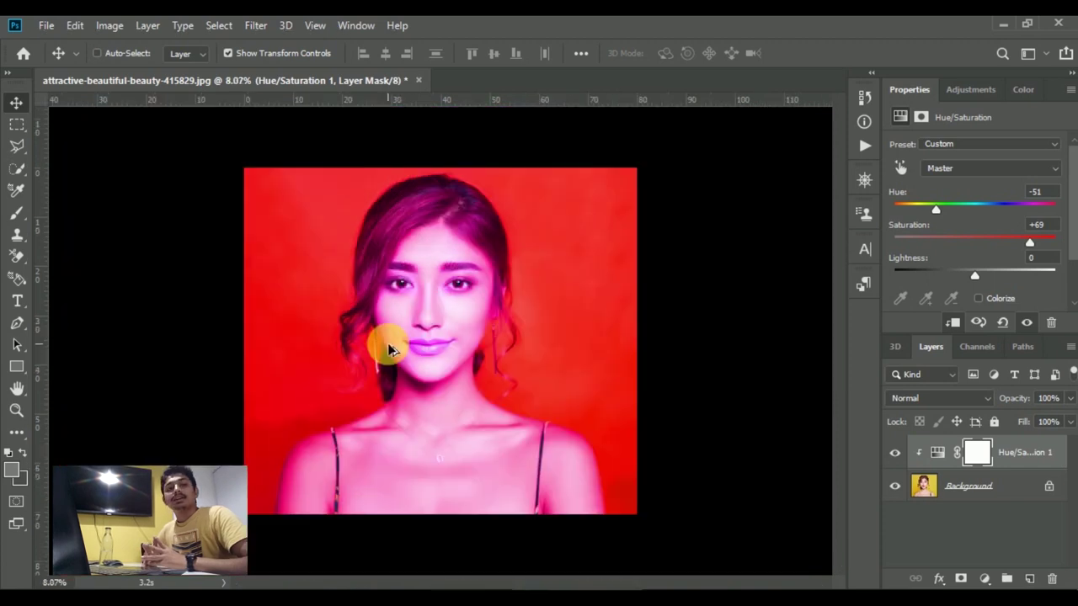
scroll(389, 349, "up", 2)
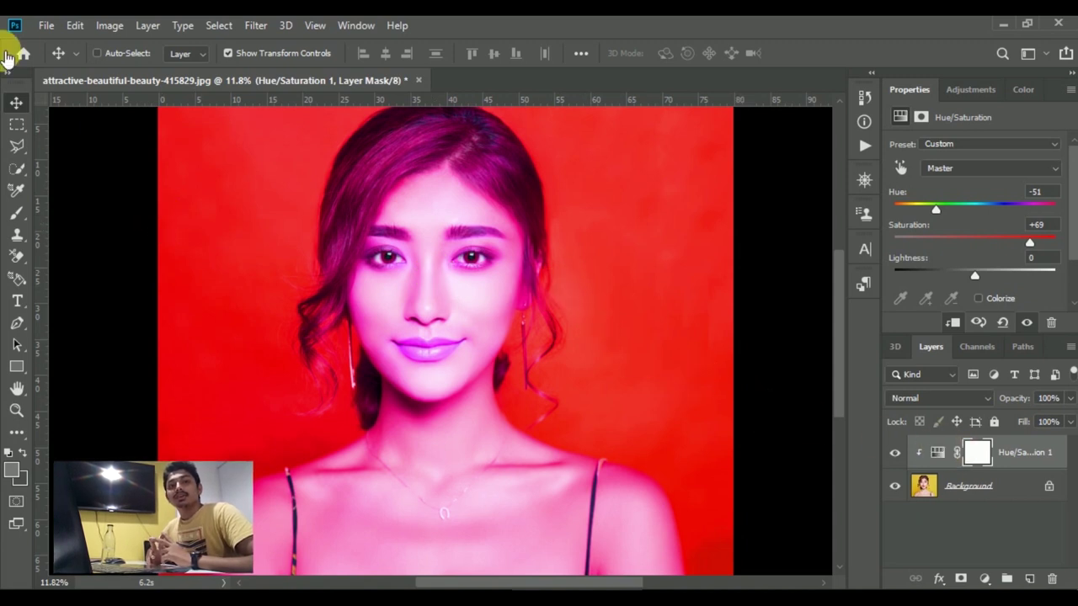
Open the Image menu to invert the Hue/Saturation layer mask to black
left_click(111, 26)
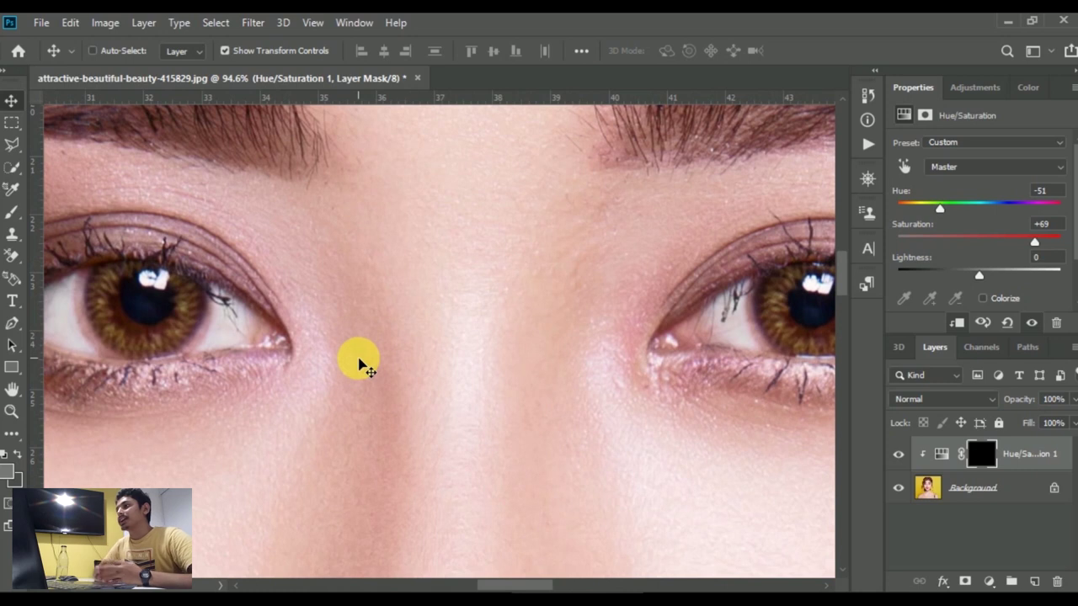
Bring the left eye into view and select the Brush tool at 18 px
left_click_drag(252, 337, 349, 373)
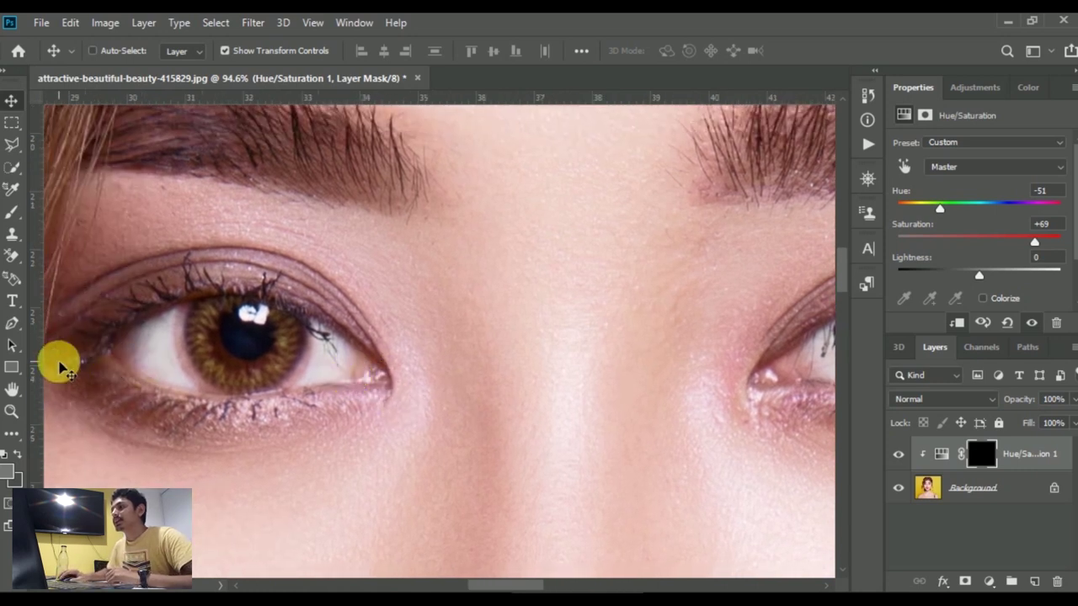
left_click(12, 212)
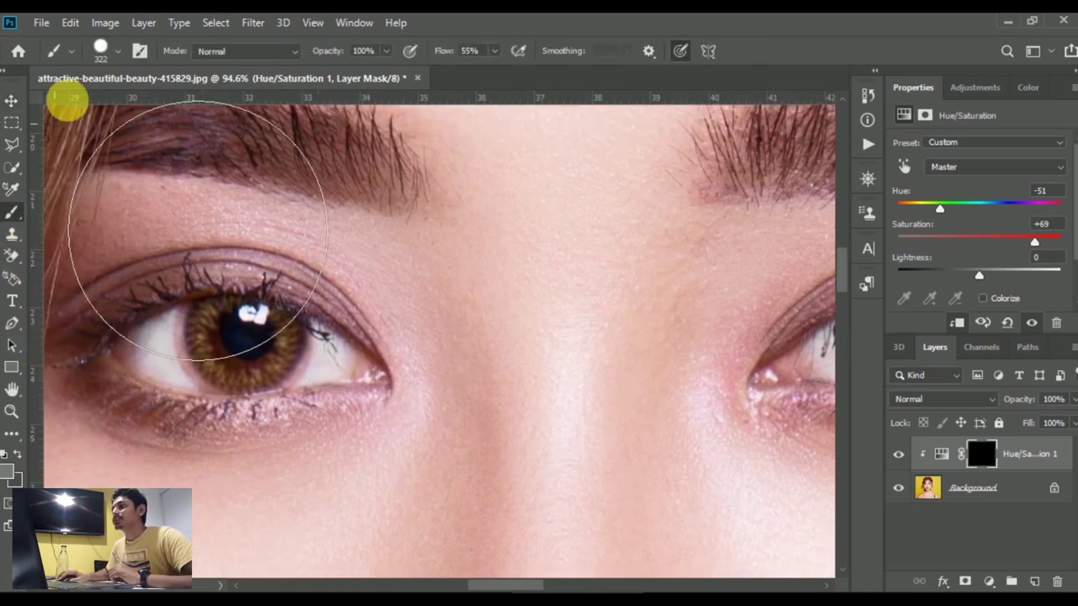
left_click(120, 56)
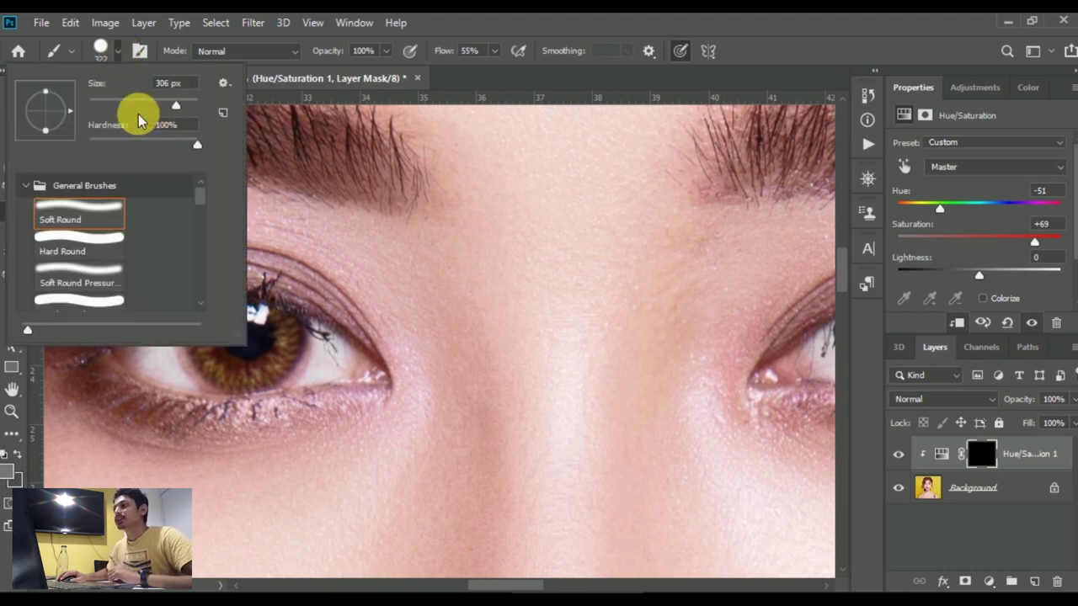
left_click_drag(113, 116, 99, 112)
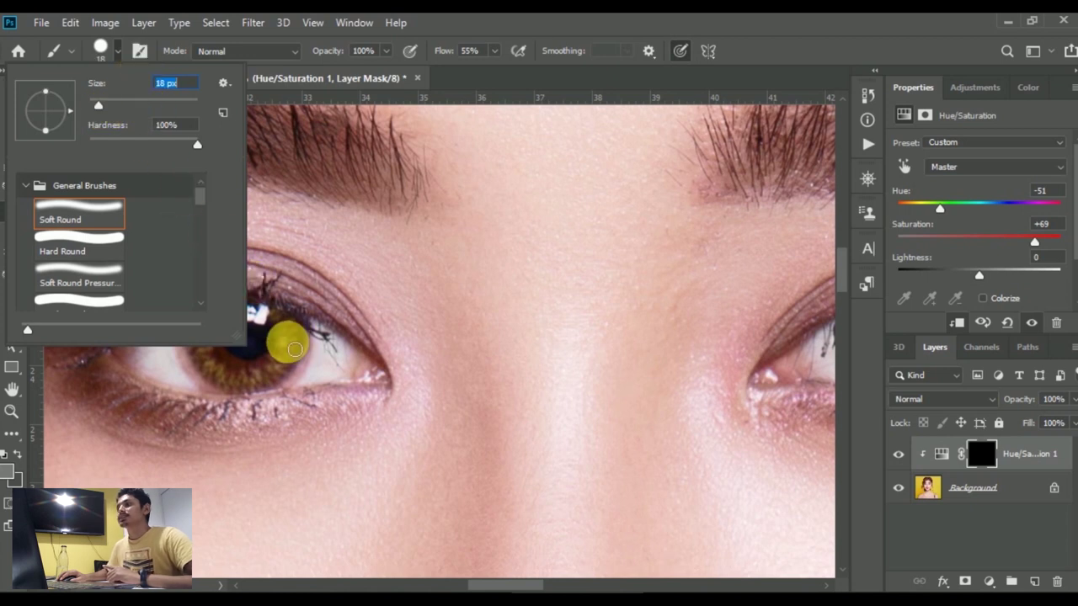
left_click(294, 348)
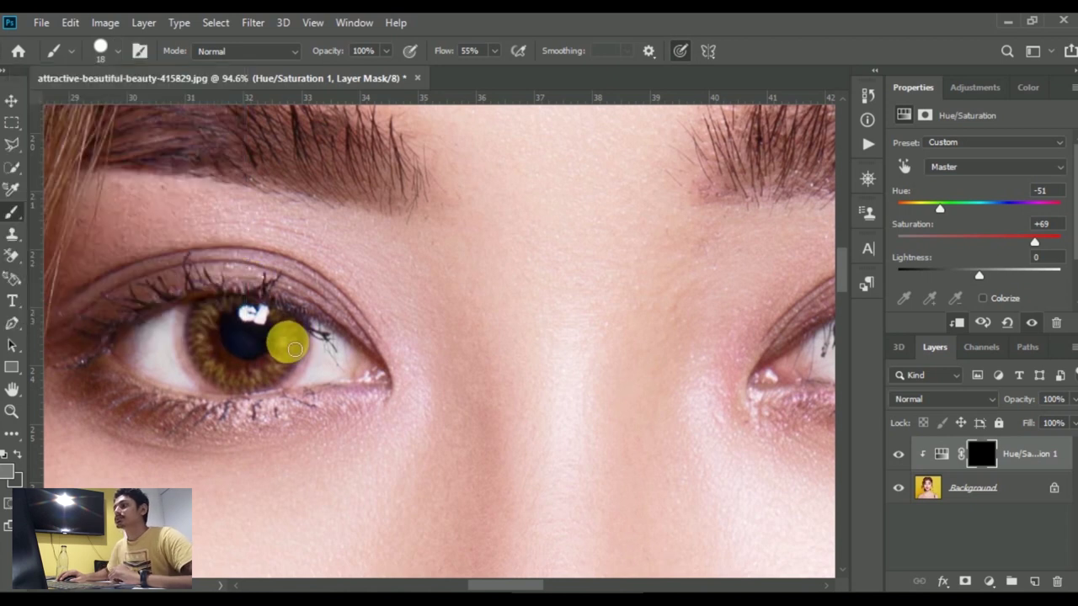
Paint white on the mask over both irises to reveal the red tint
scroll(294, 349, "up", 2)
mouse_move(287, 342)
left_mouse_down()
mouse_move(241, 387)
mouse_move(188, 344)
mouse_move(216, 288)
mouse_move(168, 308)
mouse_move(182, 330)
mouse_move(180, 373)
mouse_move(236, 404)
mouse_move(289, 354)
mouse_move(272, 308)
mouse_move(299, 362)
left_mouse_up()
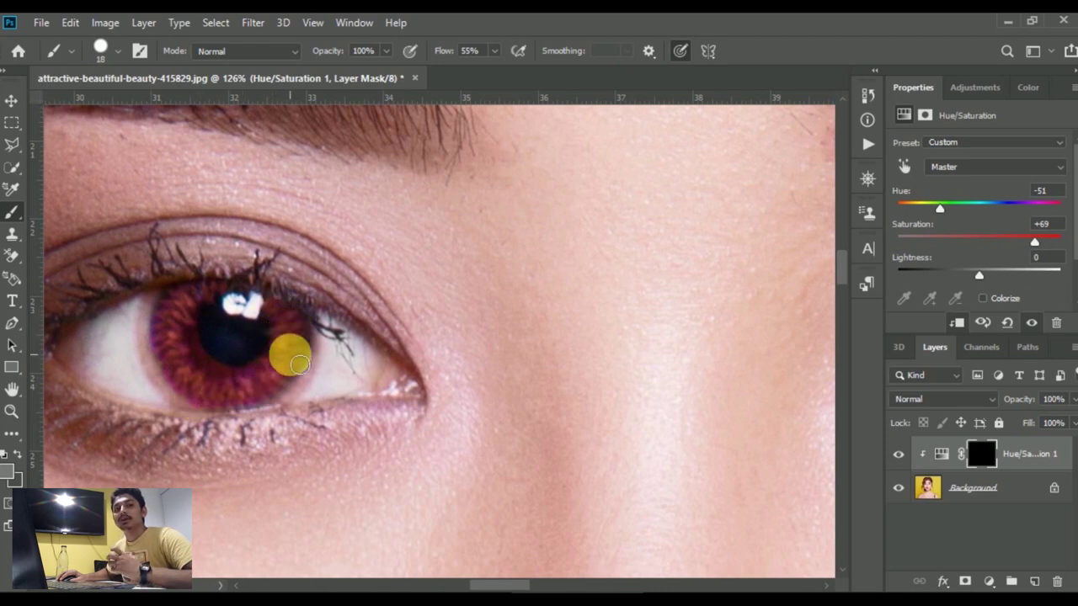
scroll(300, 362, "down", 3)
scroll(479, 365, "up", 3)
scroll(553, 361, "up", 2)
mouse_move(608, 389)
left_mouse_down()
mouse_move(650, 308)
mouse_move(618, 206)
mouse_move(685, 278)
mouse_move(526, 395)
mouse_move(496, 200)
mouse_move(433, 313)
mouse_move(497, 346)
mouse_move(658, 330)
mouse_move(568, 392)
mouse_move(503, 387)
mouse_move(447, 256)
mouse_move(564, 187)
mouse_move(574, 244)
left_mouse_up()
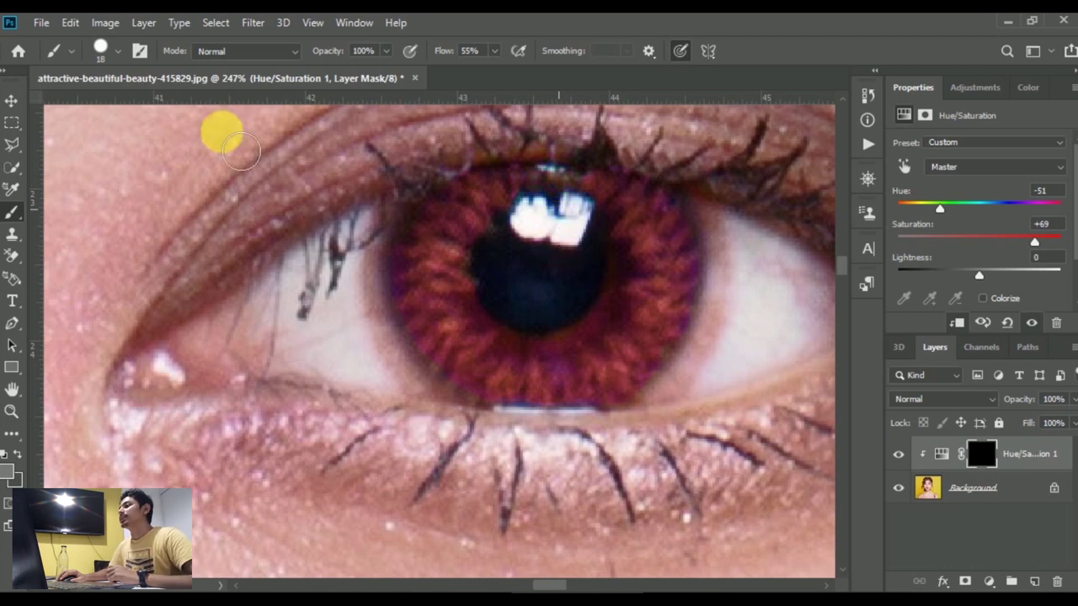
Reduce the brush size to 7 px for refining the iris edges
left_click(116, 52)
left_click(119, 53)
left_click(120, 52)
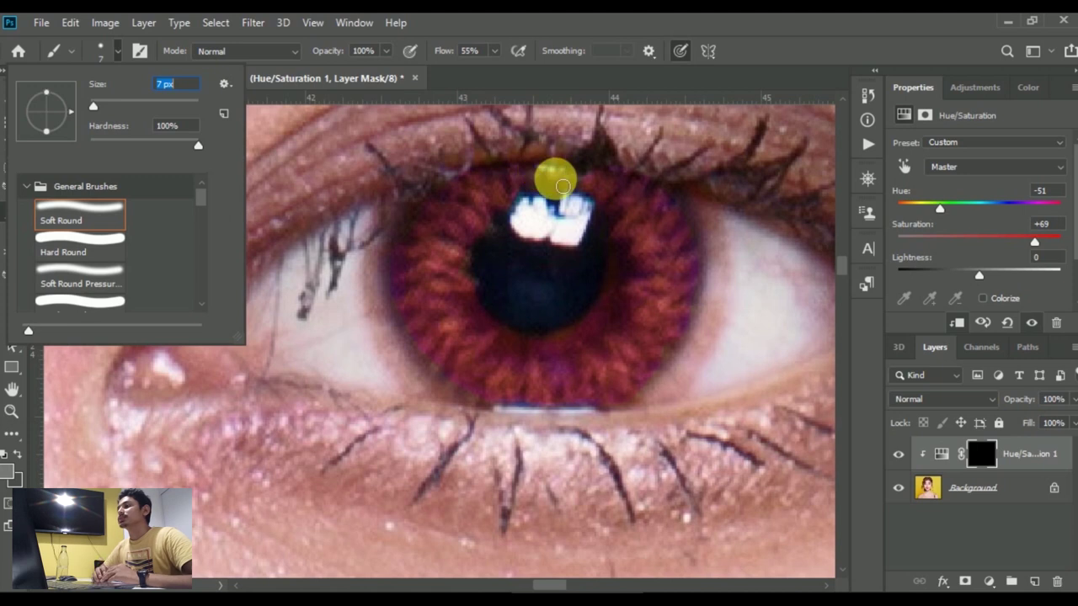
key("Return")
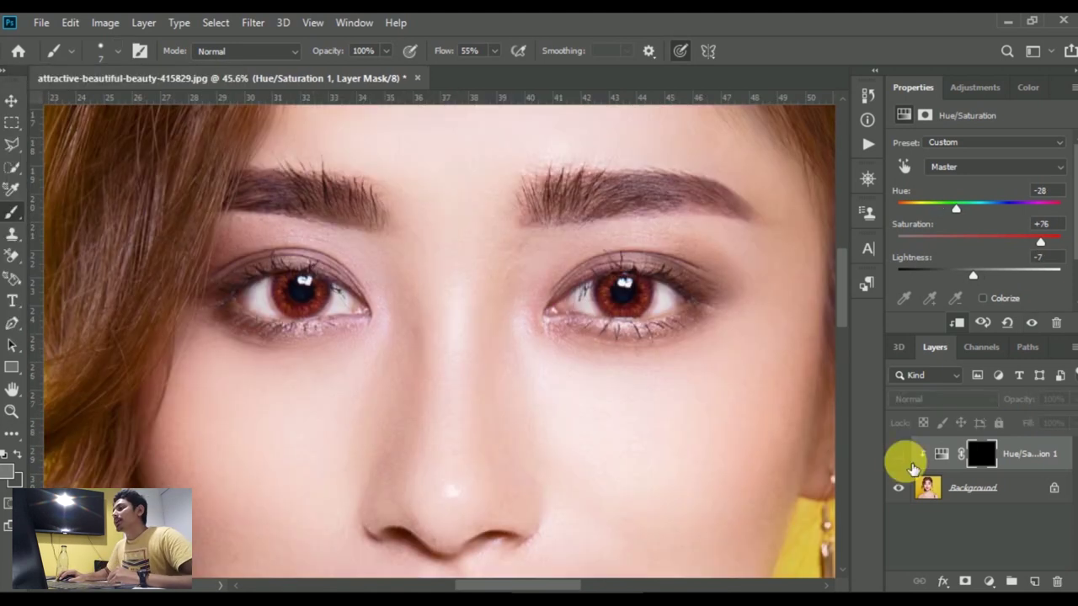
left_click(901, 457)
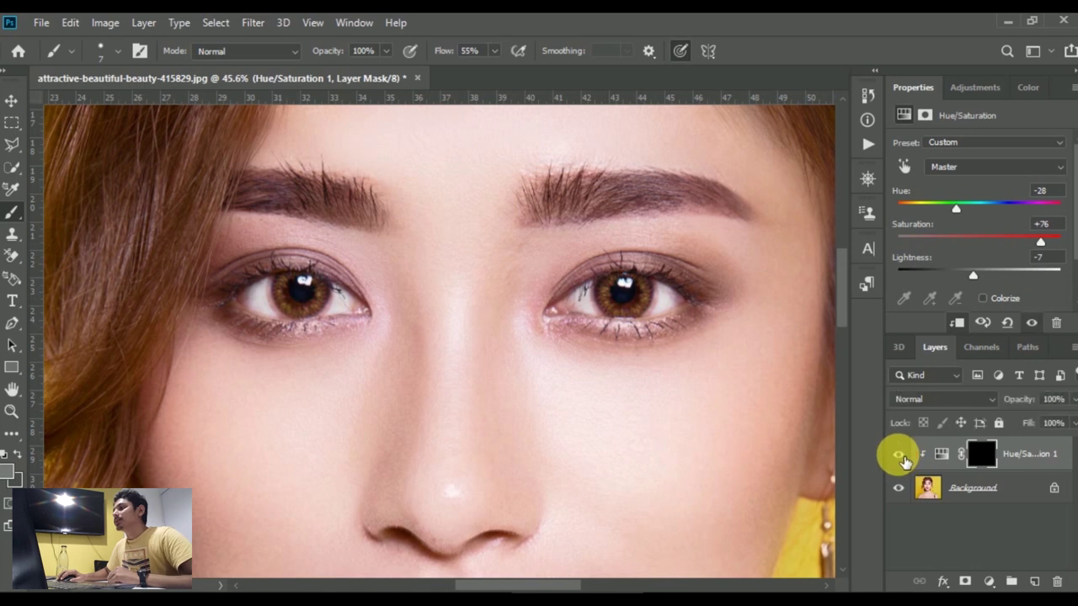
left_click(899, 455)
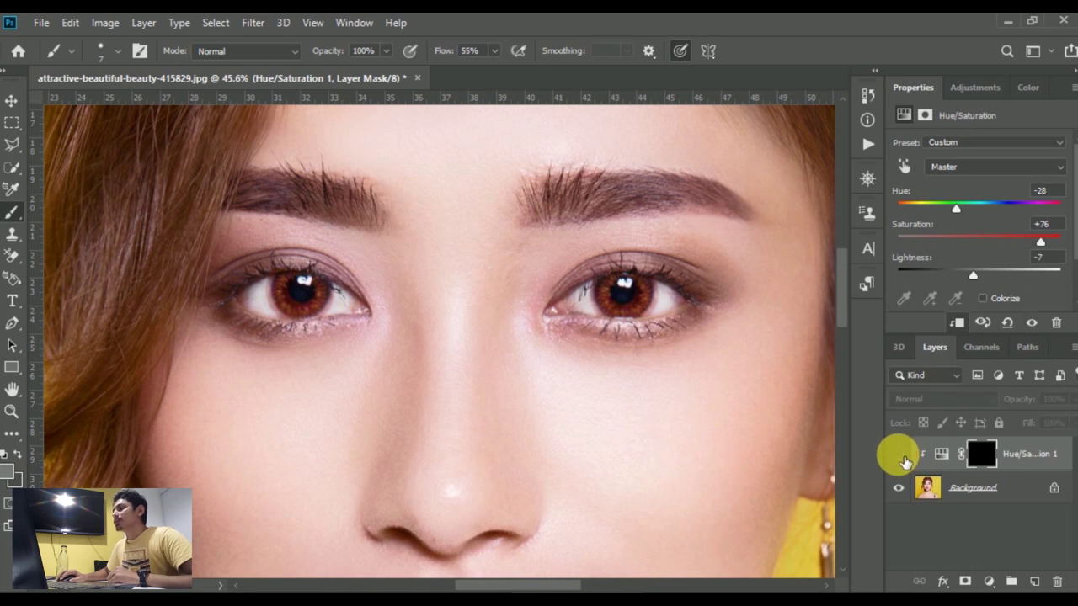
left_click(900, 456)
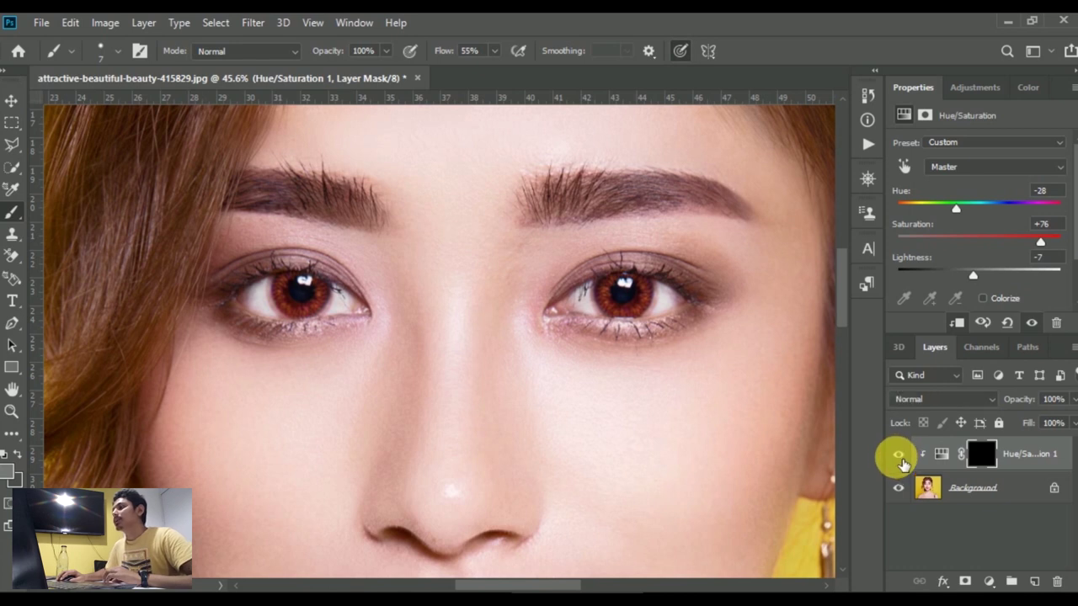
left_click(899, 456)
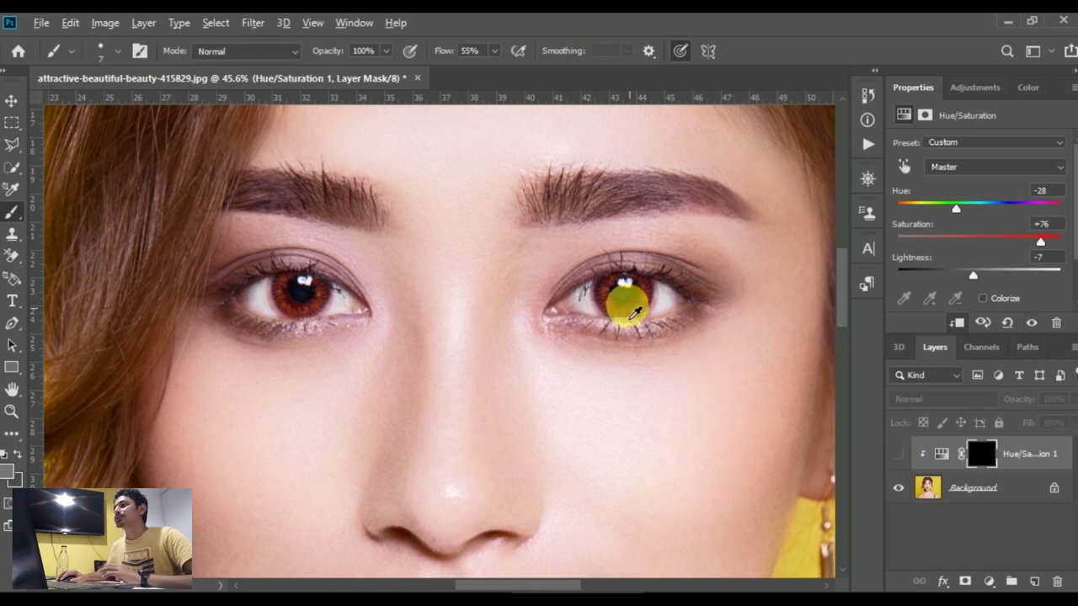
scroll(632, 311, "up", 5)
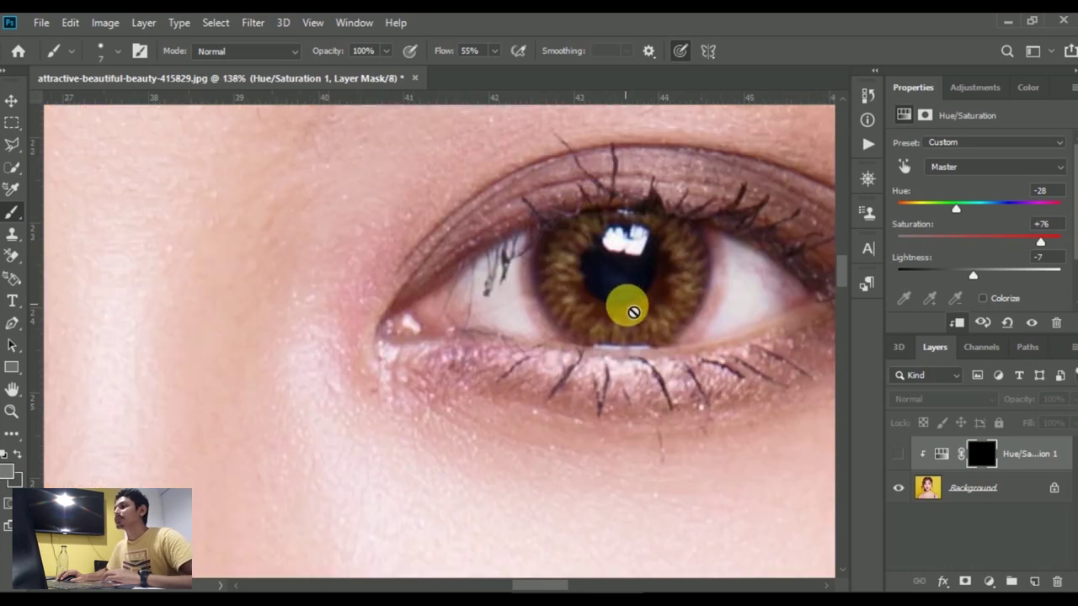
left_click_drag(671, 349, 600, 391)
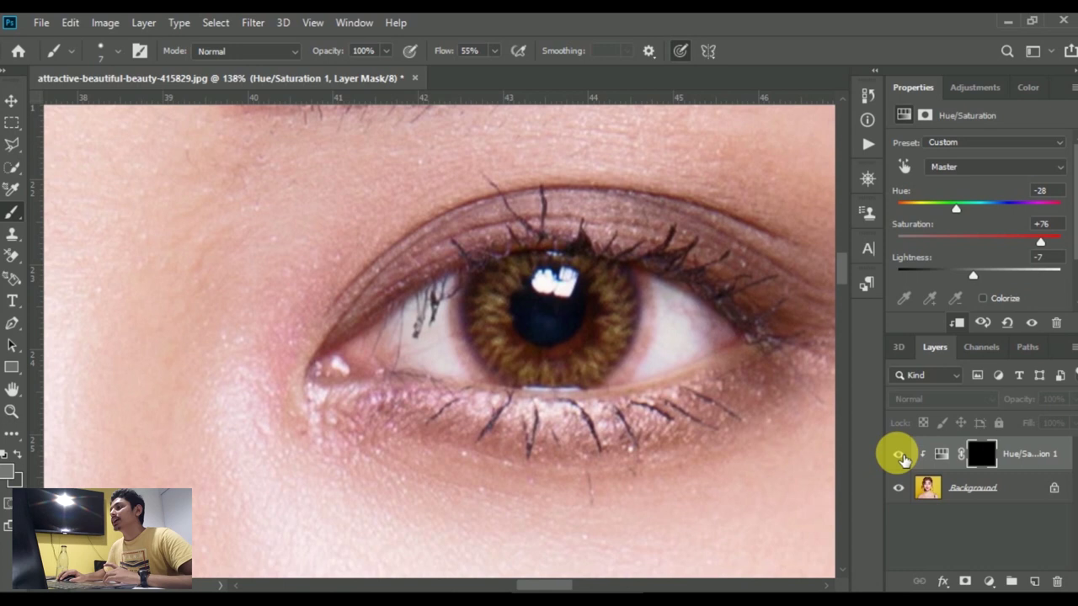
left_click(899, 456)
left_click(899, 455)
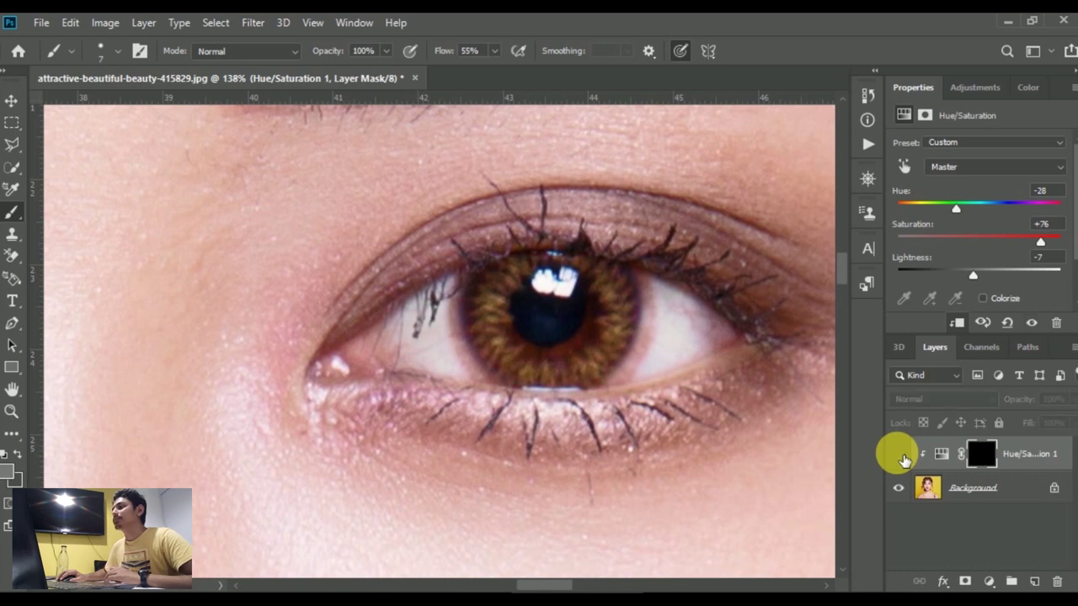
left_click(899, 456)
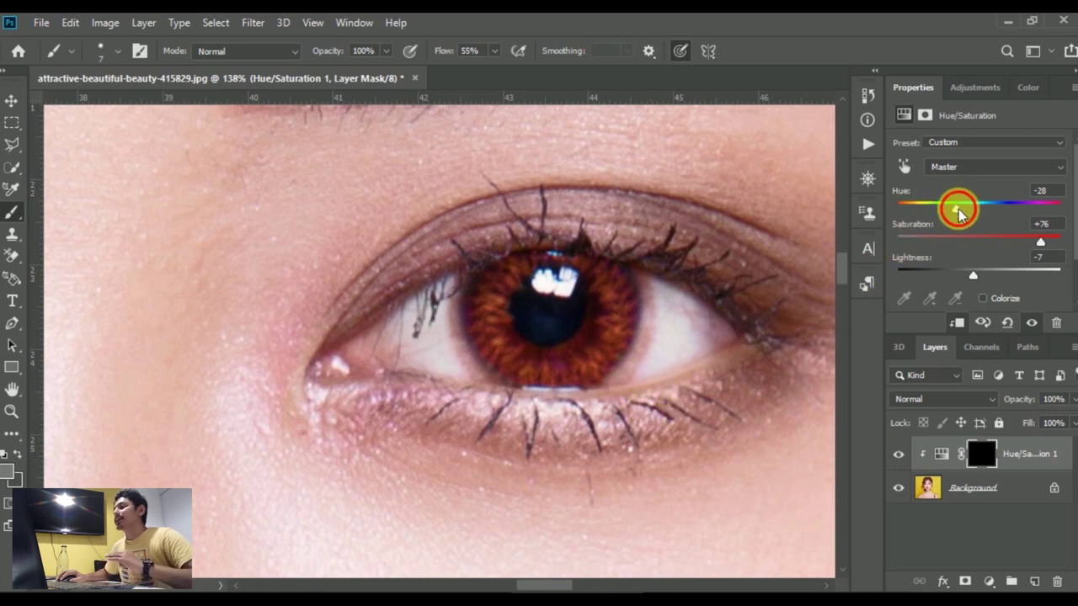
Drag the Hue slider through golden, olive, reddish-brown and grey-blue values to preview iris colours
left_click_drag(1015, 211, 985, 220)
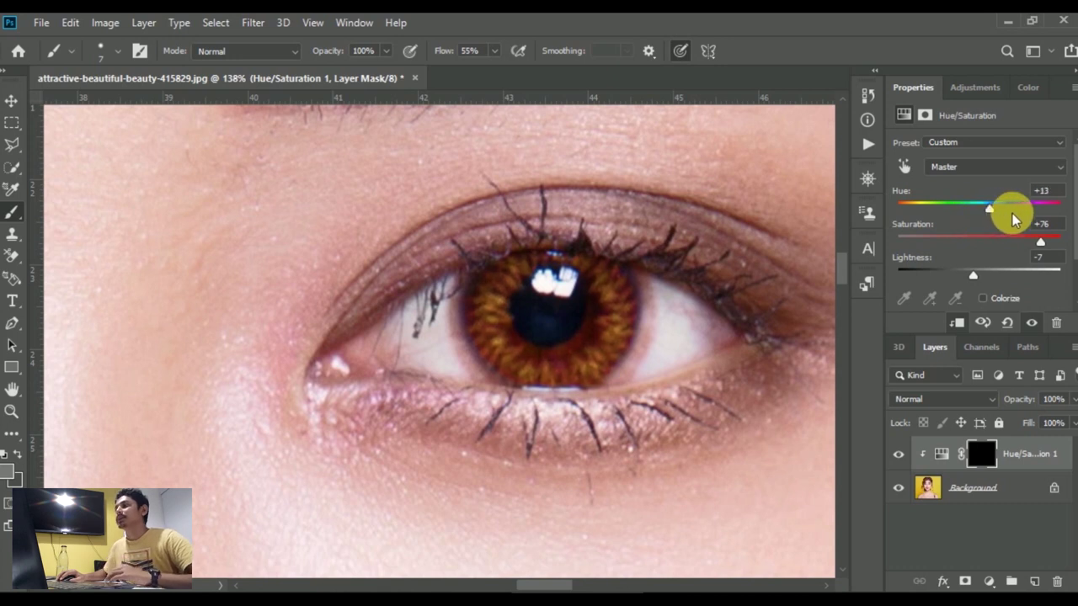
left_click(1013, 214)
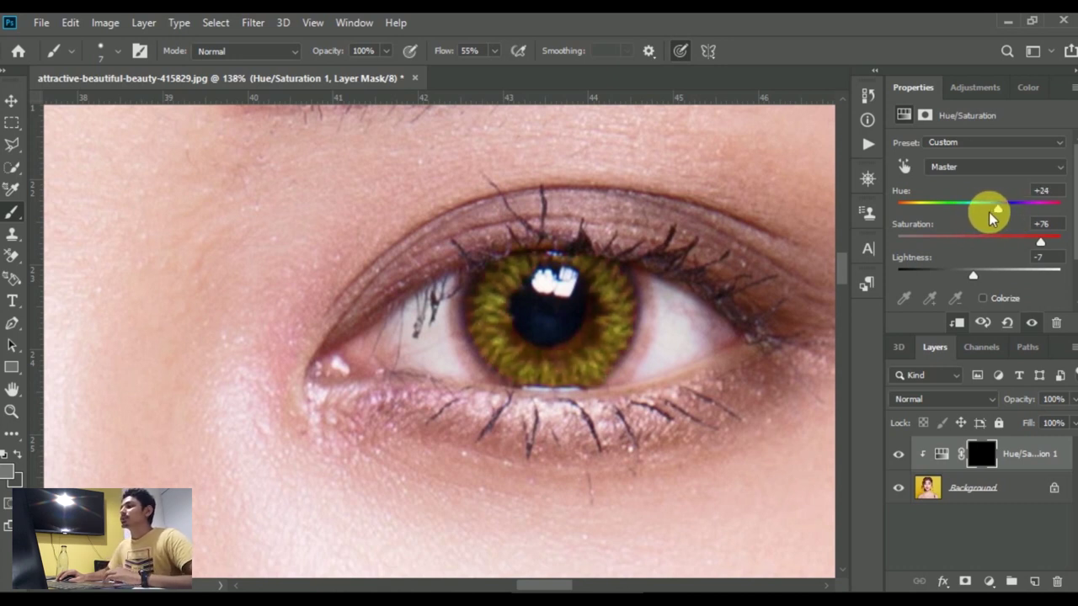
left_click_drag(992, 217, 941, 218)
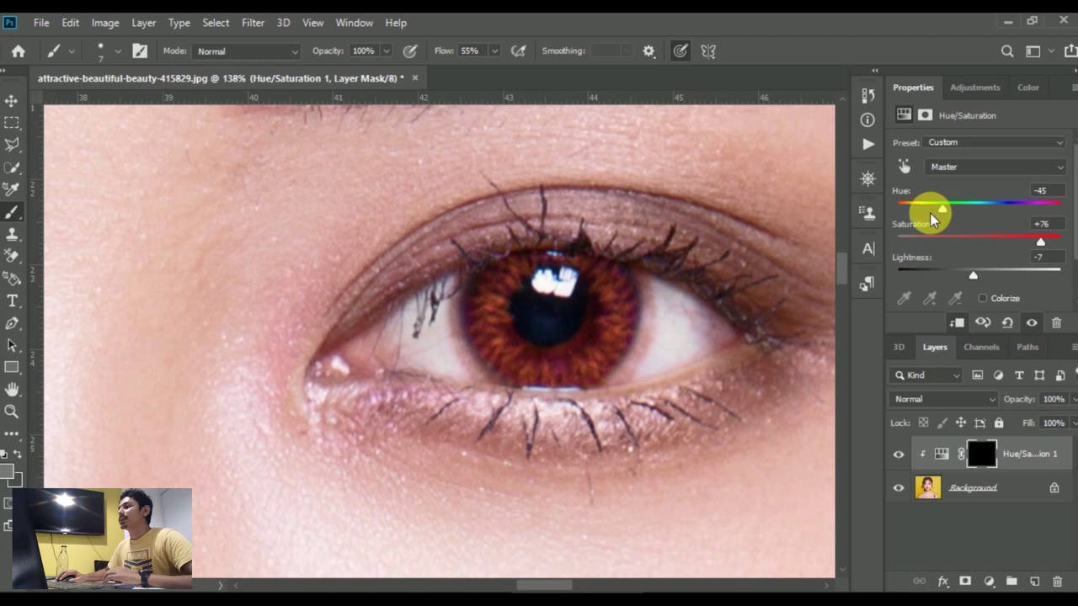
left_click_drag(905, 218, 899, 217)
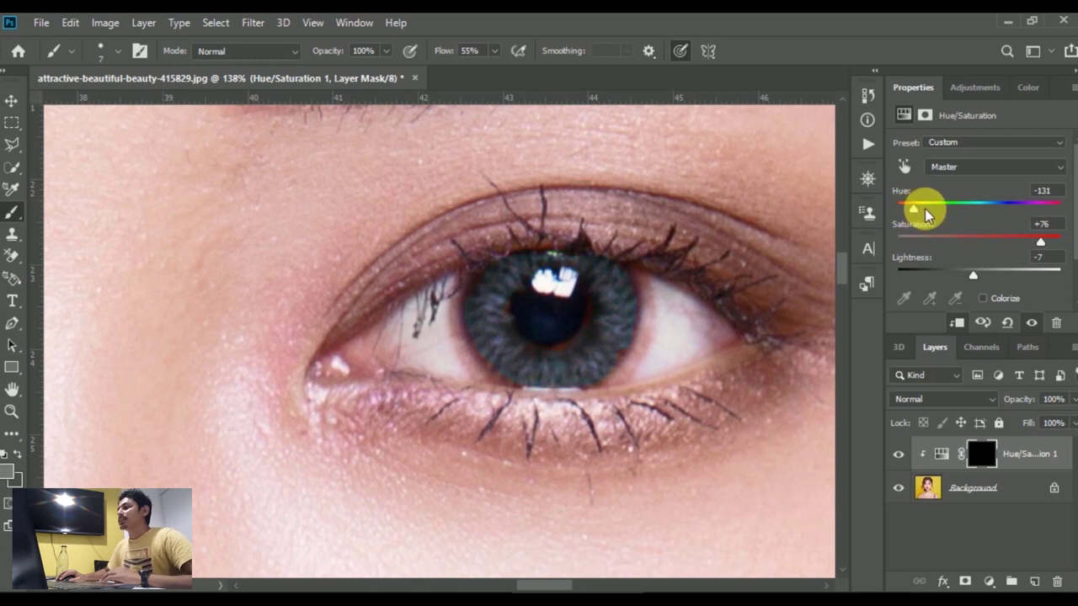
left_click_drag(940, 215, 957, 214)
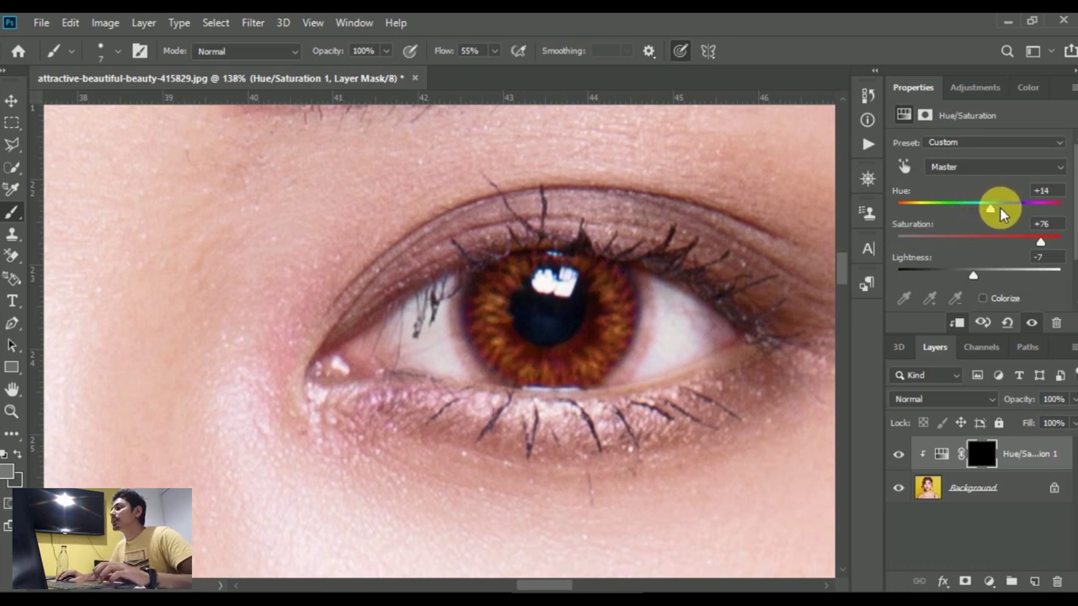
left_click_drag(1002, 215, 1006, 214)
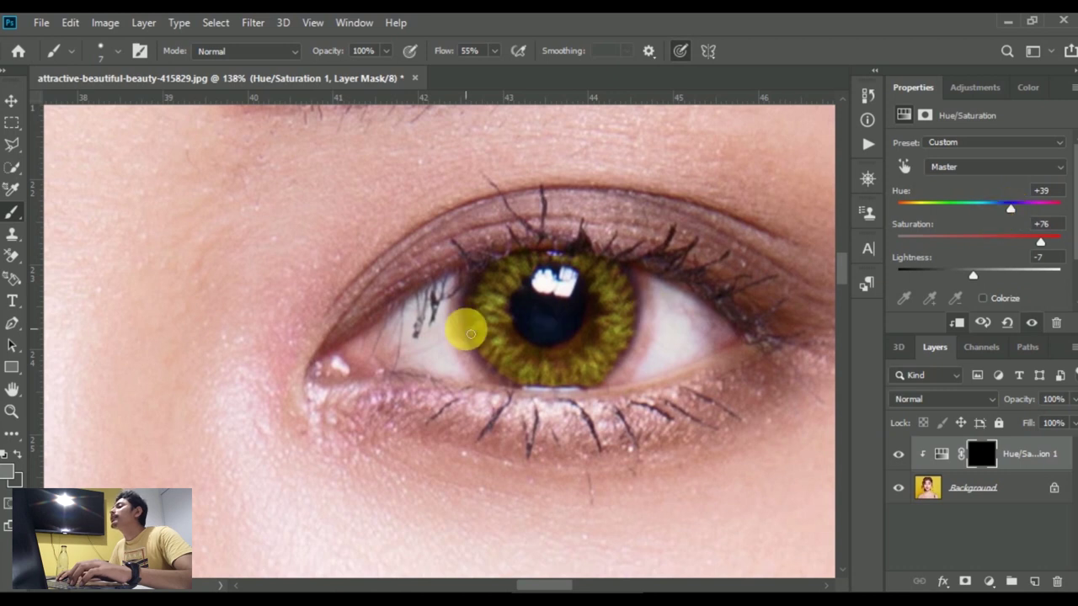
scroll(409, 392, "down", 5)
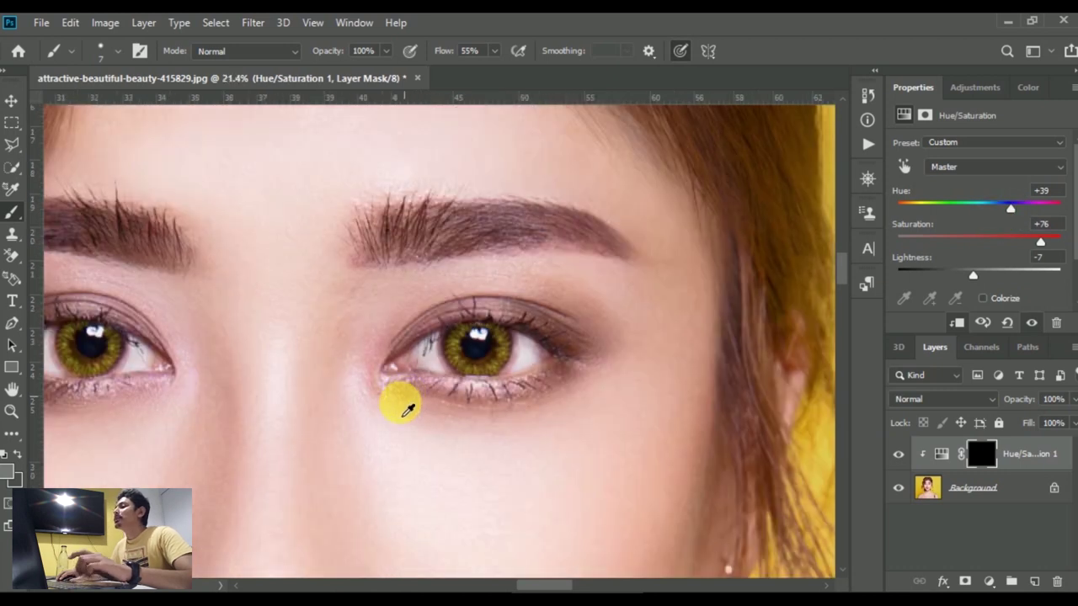
scroll(398, 406, "down", 3)
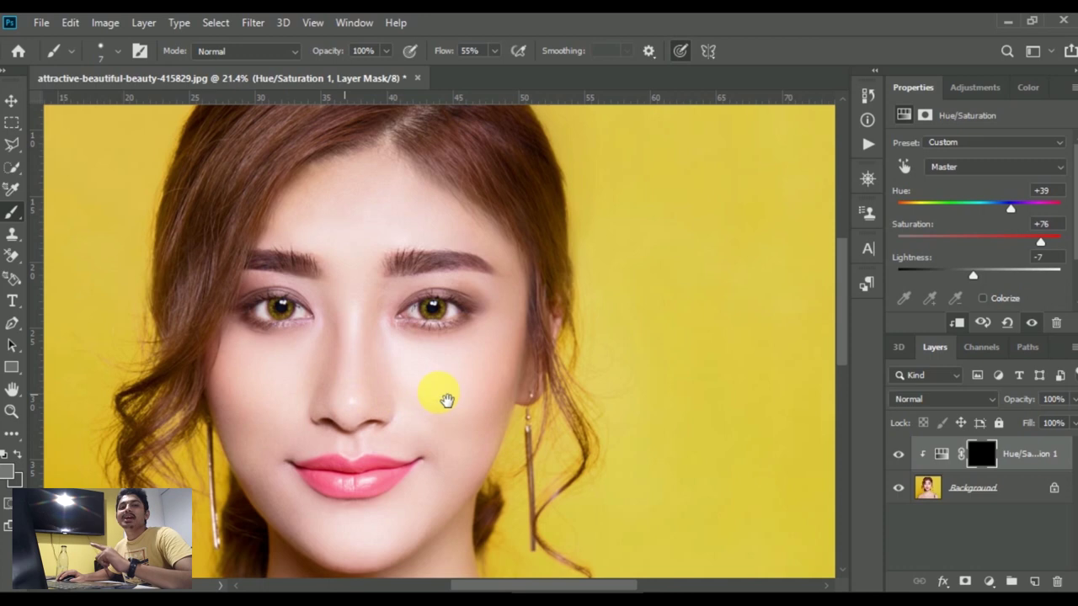
scroll(472, 399, "left", 3)
scroll(440, 409, "down", 2)
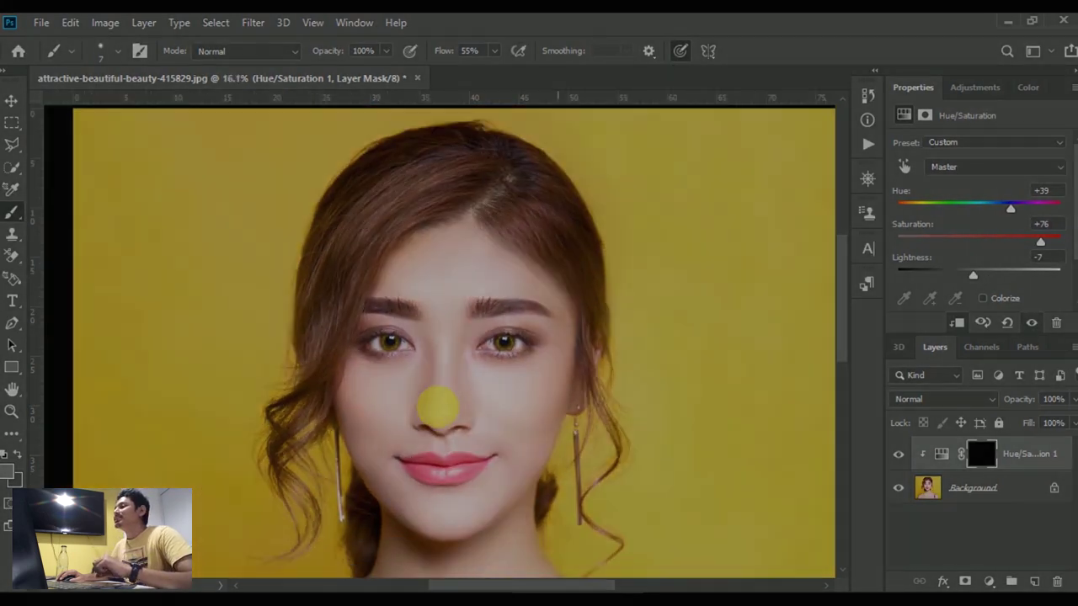